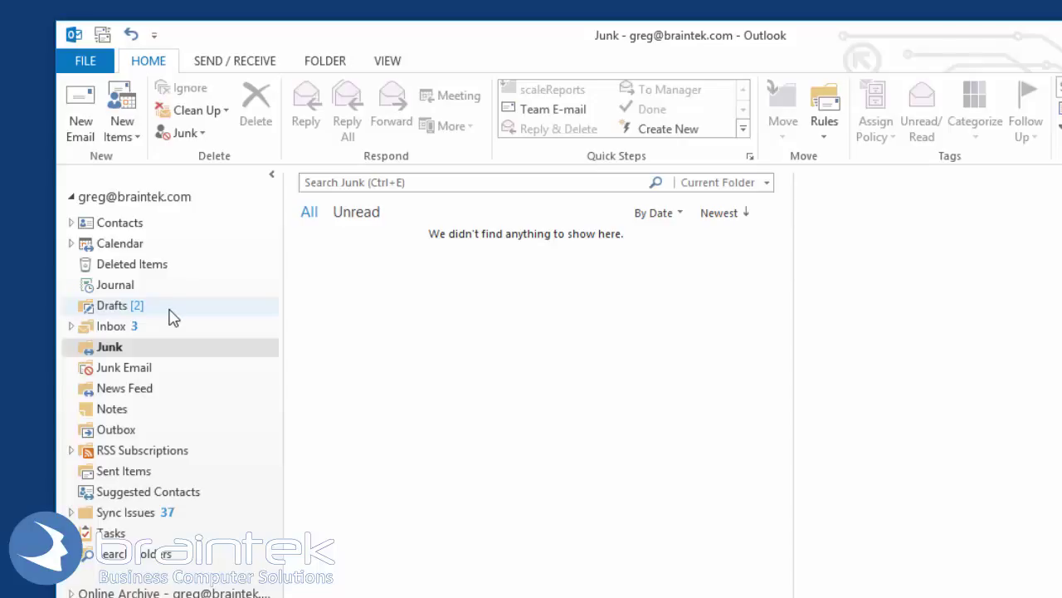
Launch the Import and Export Wizard from File > Open & Export and pick Export to a file
click(70, 60)
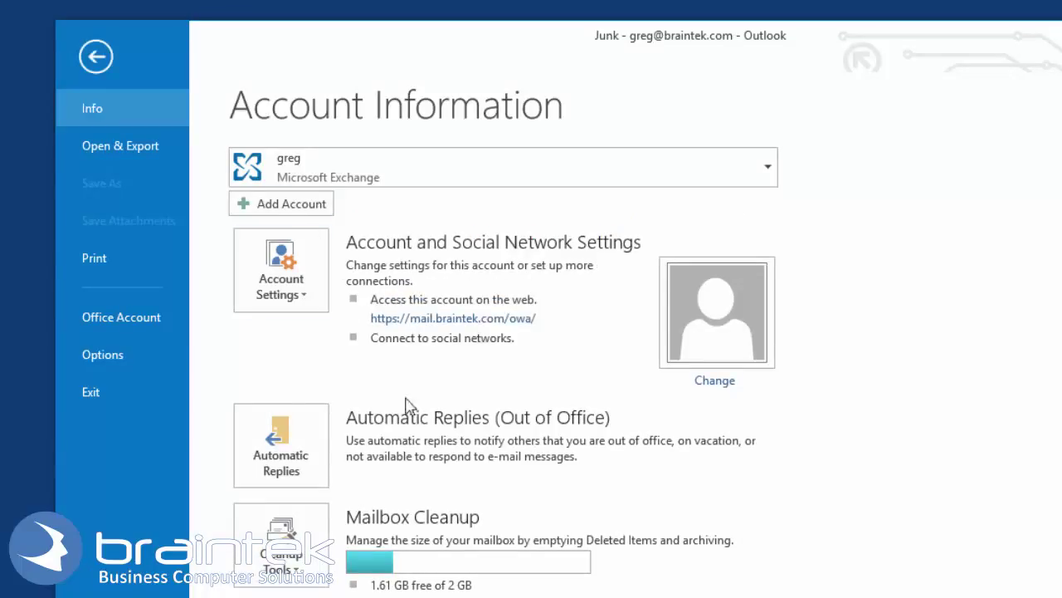
click(105, 150)
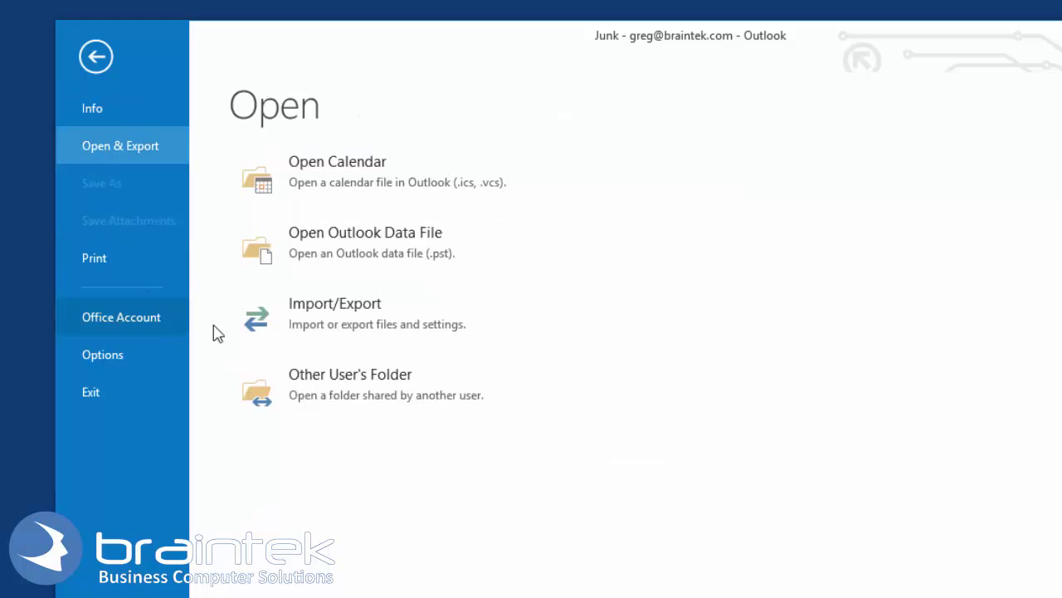
click(331, 322)
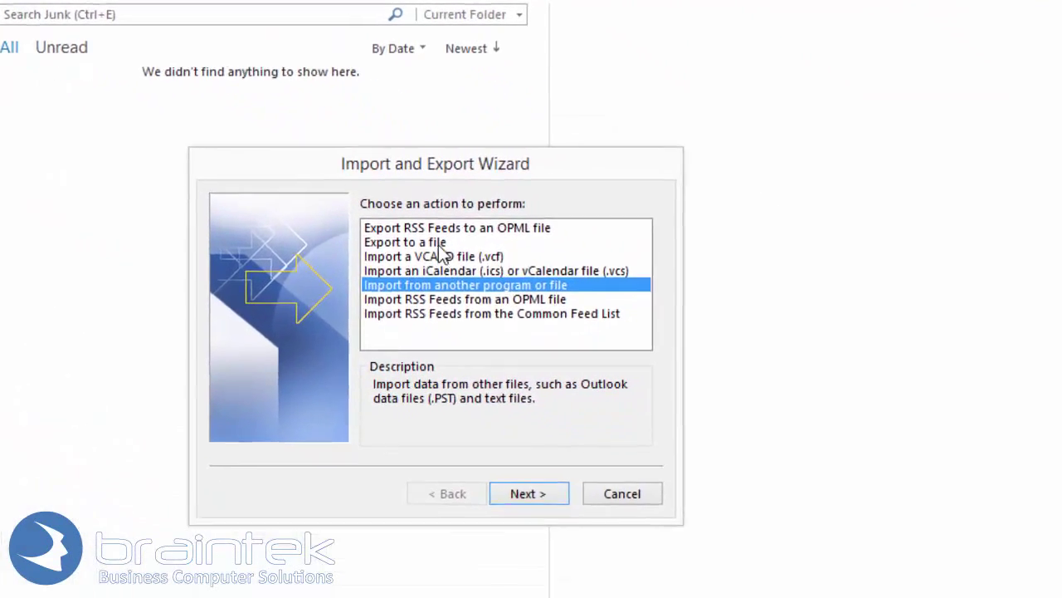
click(439, 244)
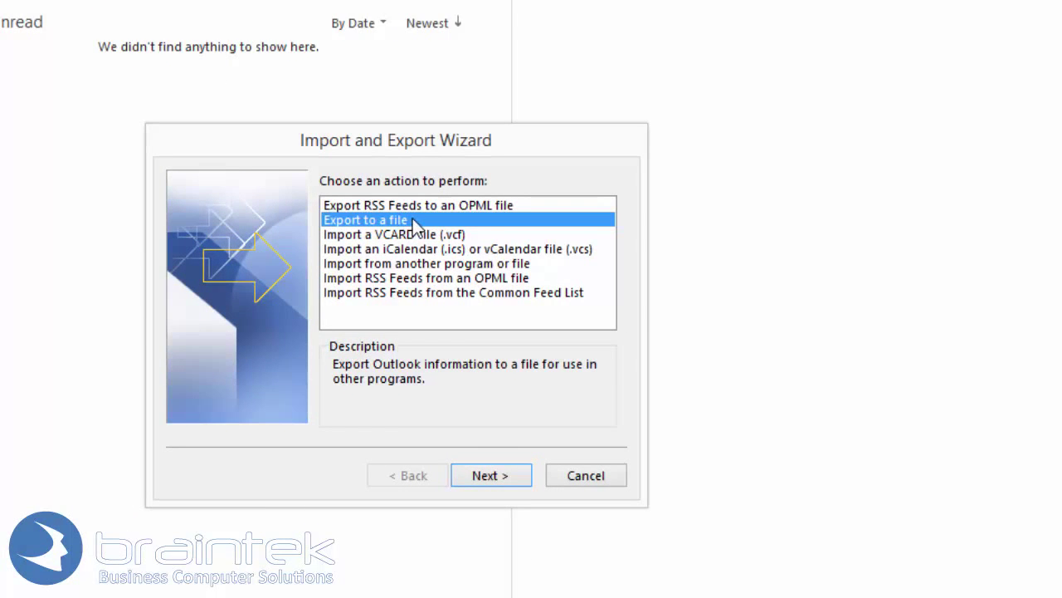
Choose Outlook Data File (.pst) as the export type and continue to folder selection
click(493, 477)
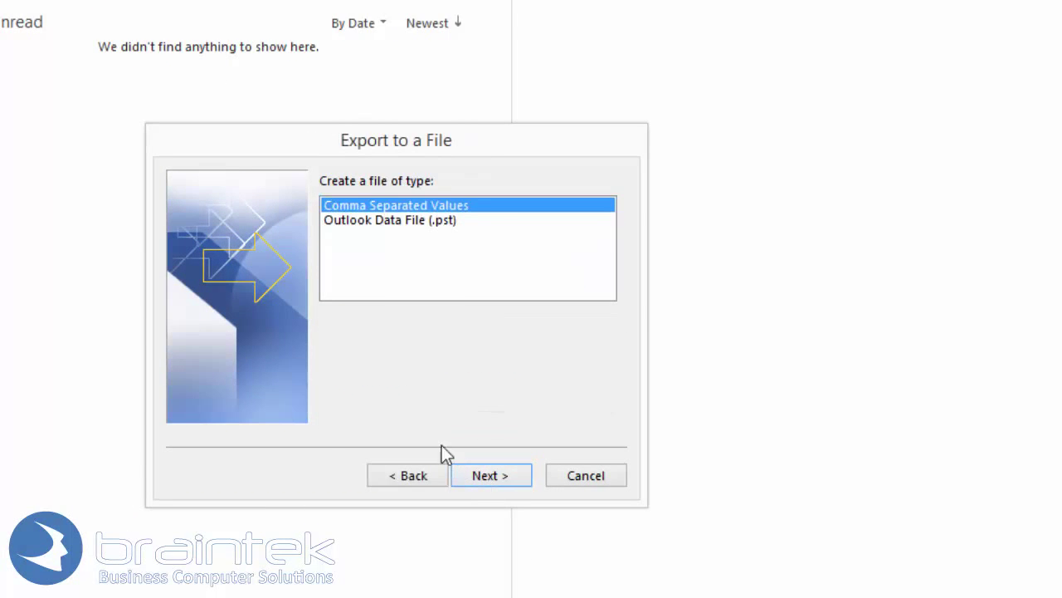
click(362, 224)
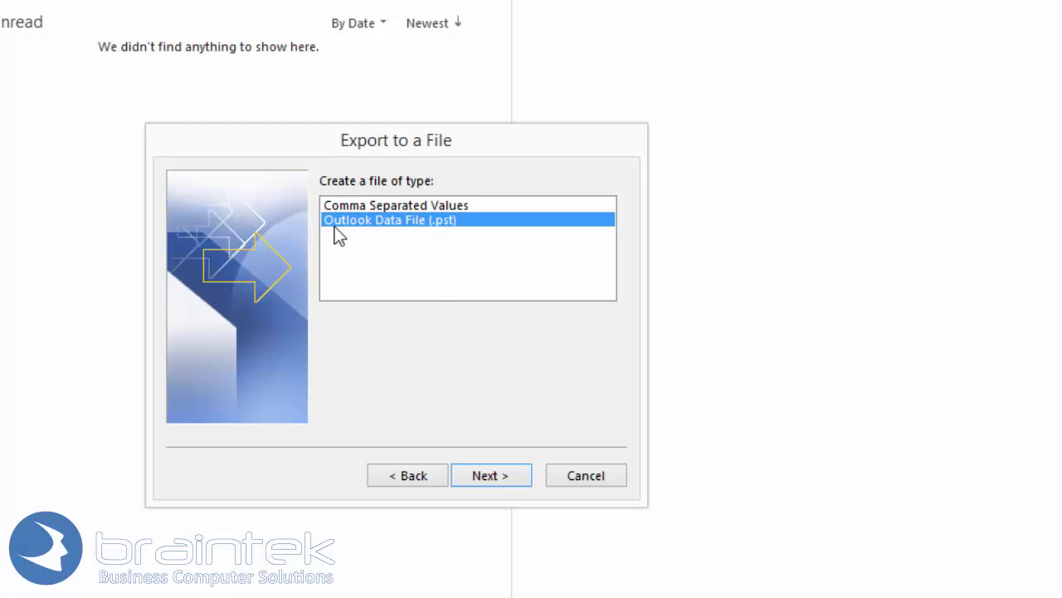
click(504, 475)
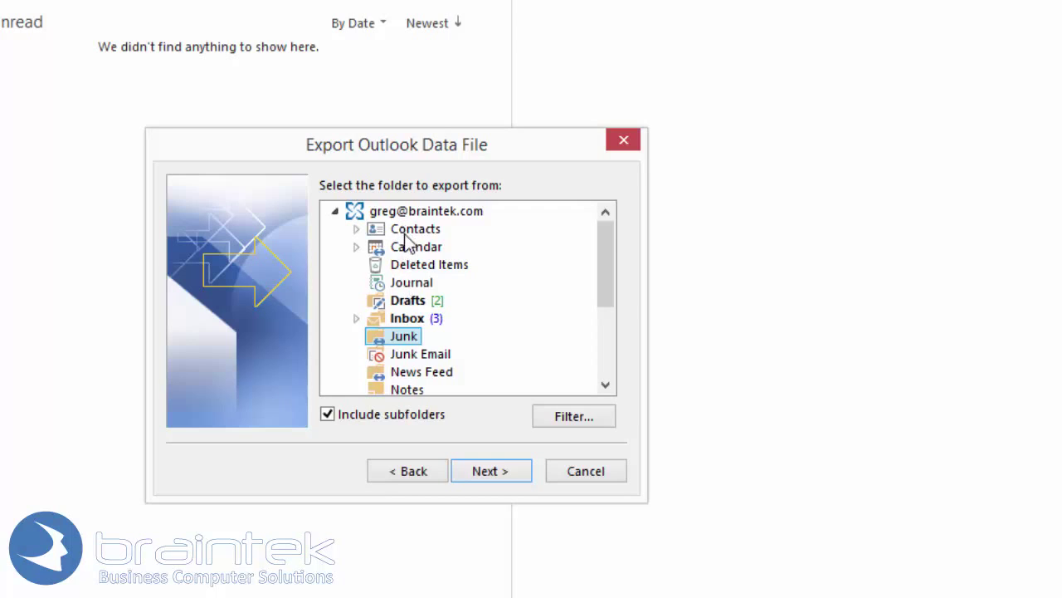
Select the whole account mailbox with subfolders for export and continue to save settings
click(403, 322)
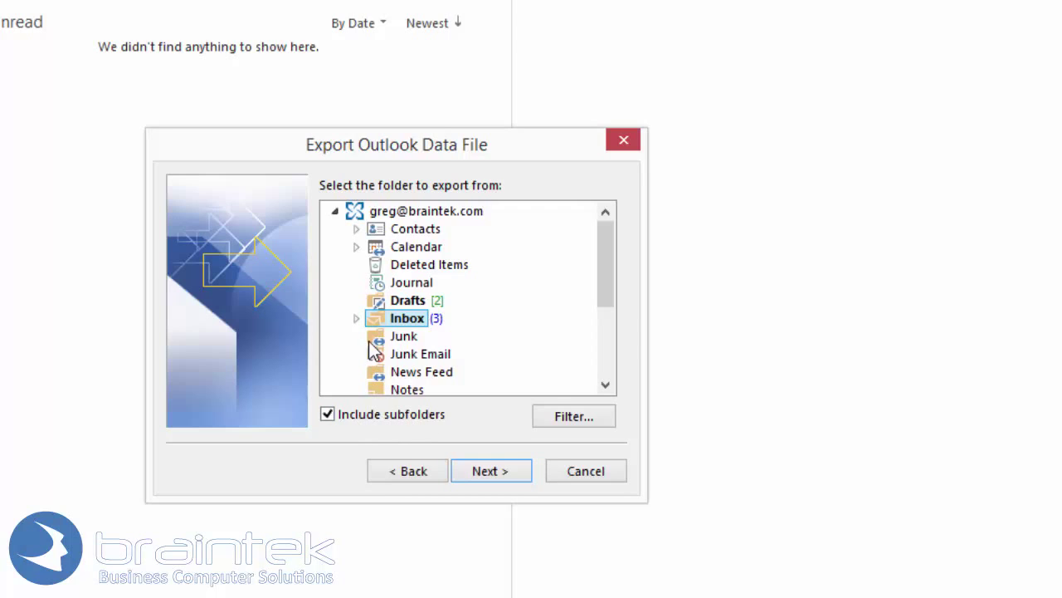
click(424, 214)
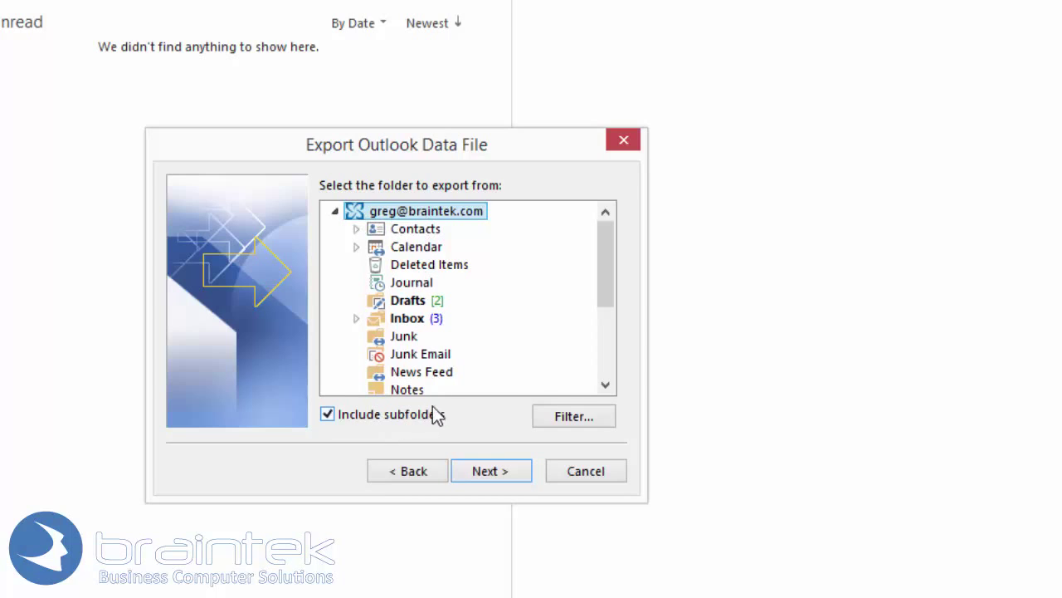
click(491, 471)
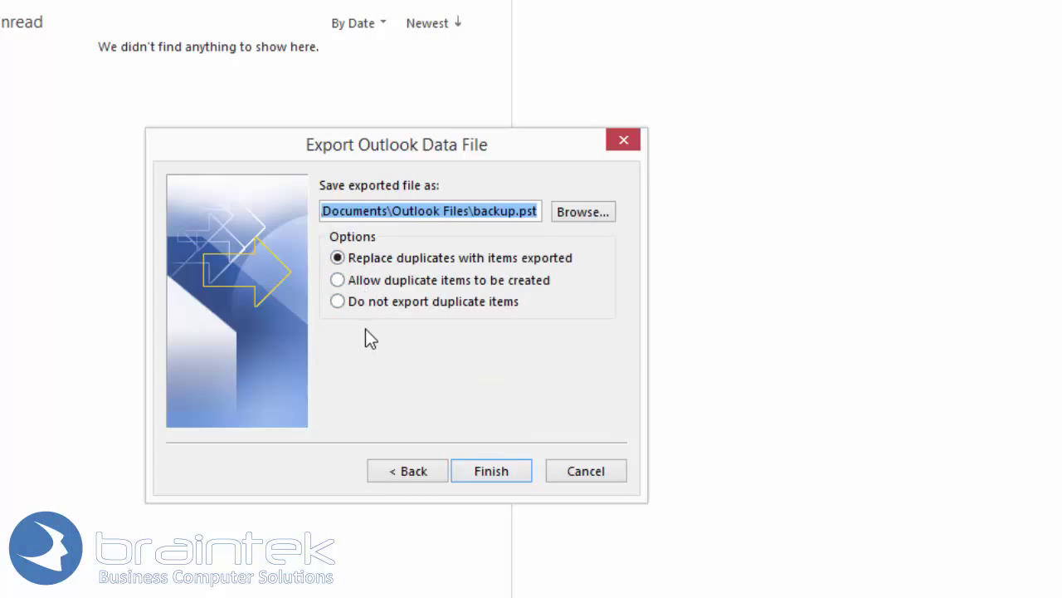
Inspect the Documents\Outlook Files\backup.pst export path, then open File Explorer at This PC
click(477, 212)
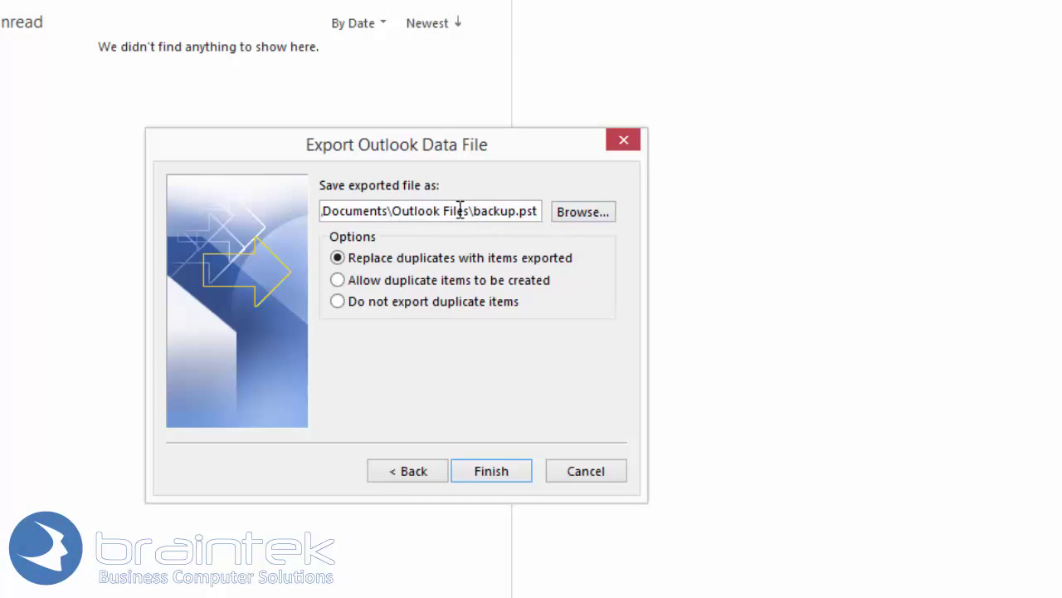
drag(470, 211, 389, 212)
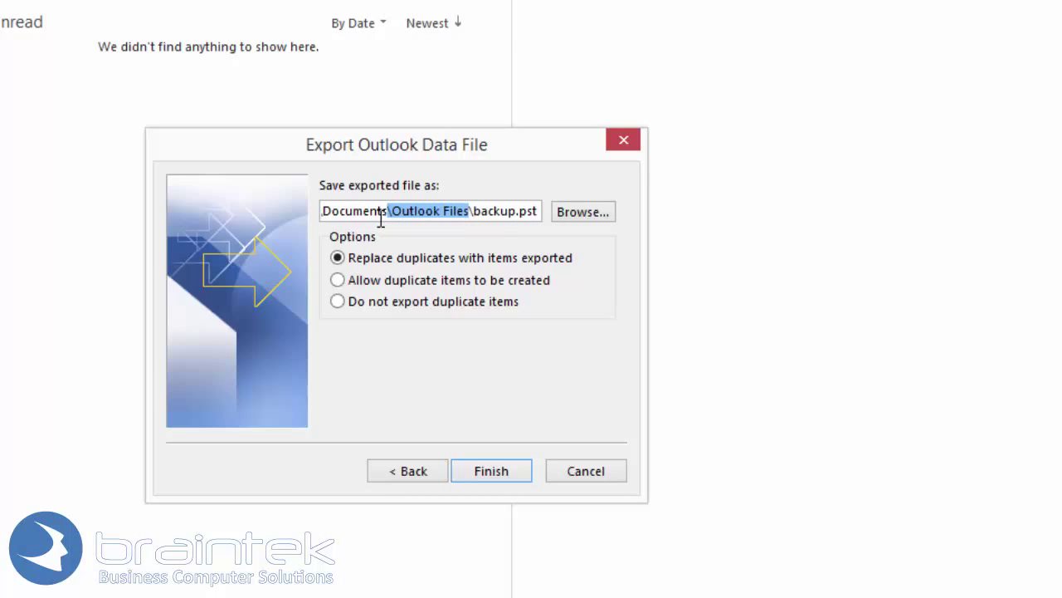
click(352, 211)
key(Left)
key(Left)
key(Left)
key(Left)
key(Left)
key(Left)
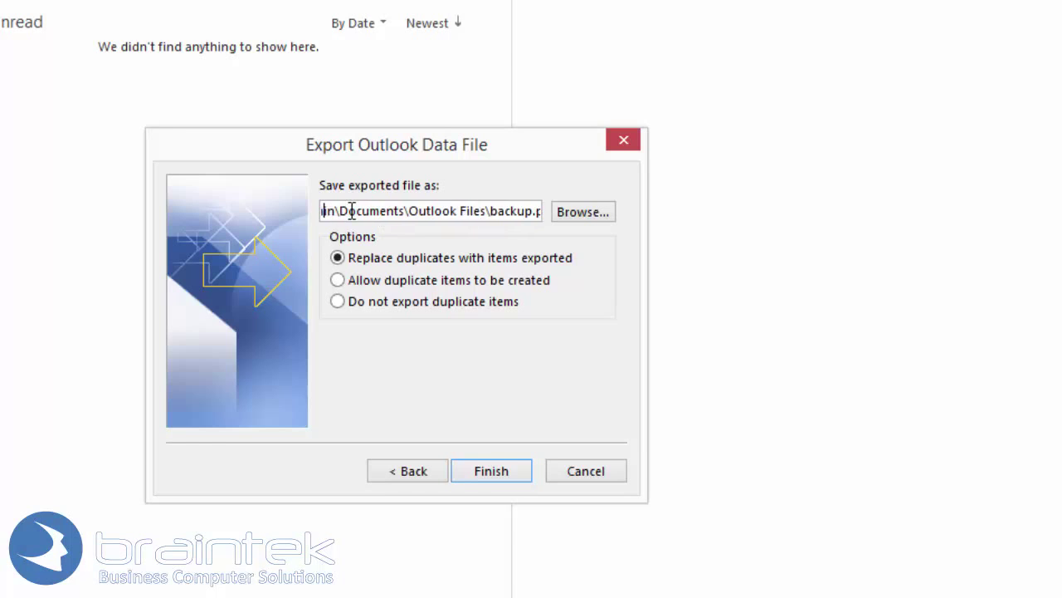
key(Right)
key(Right)
key(super+e)
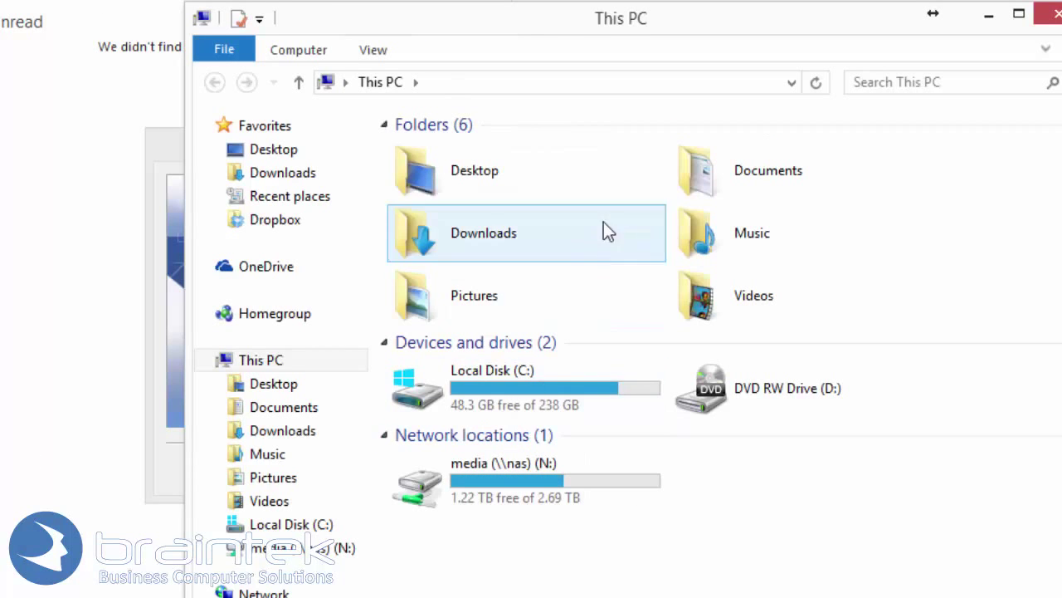
Browse to the empty Documents\Outlook Files folder and move the Explorer window aside
double_click(707, 179)
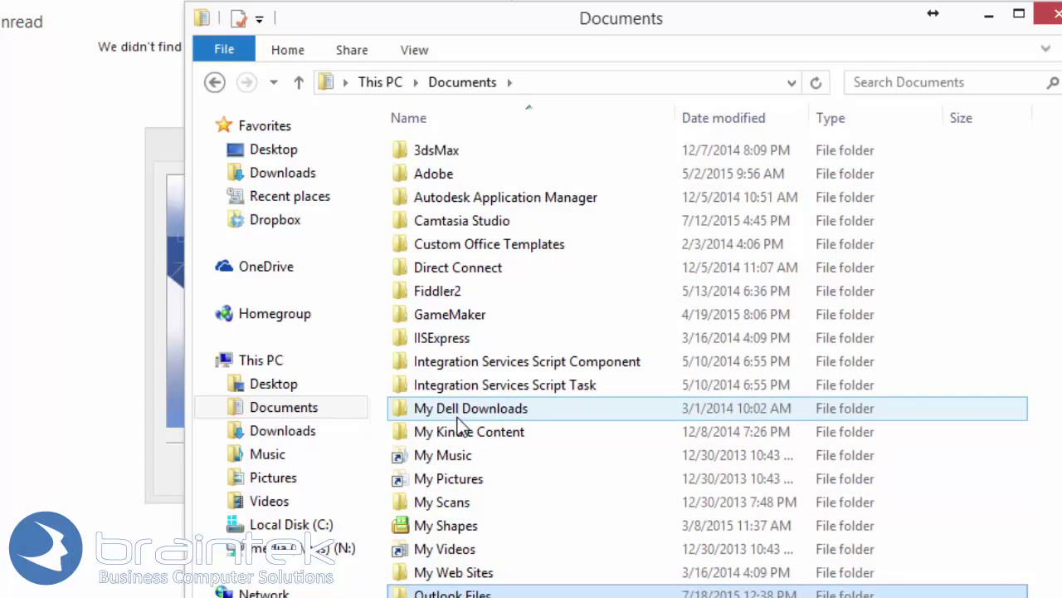
key(Return)
drag(598, 31, 927, 35)
drag(481, 130, 384, 117)
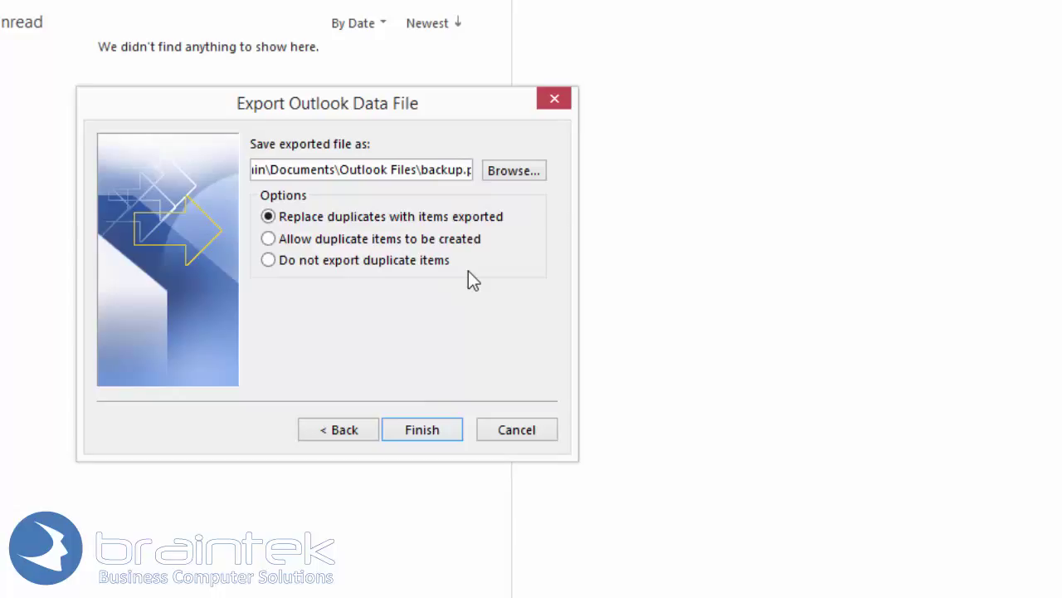
Rename the export file to backup2015.pst, finish the wizard and skip the password
text(2015)
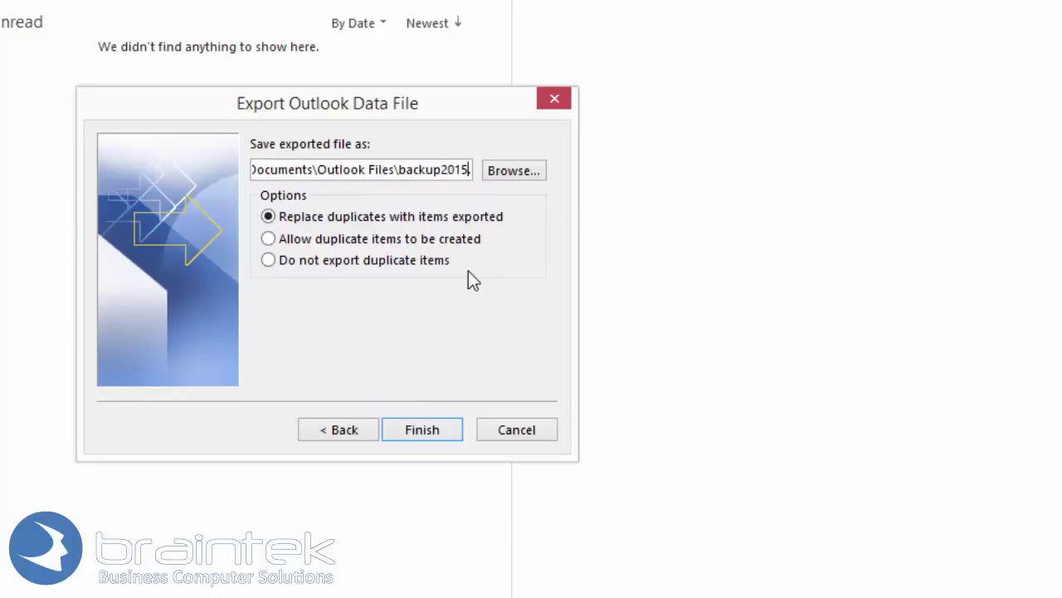
click(443, 430)
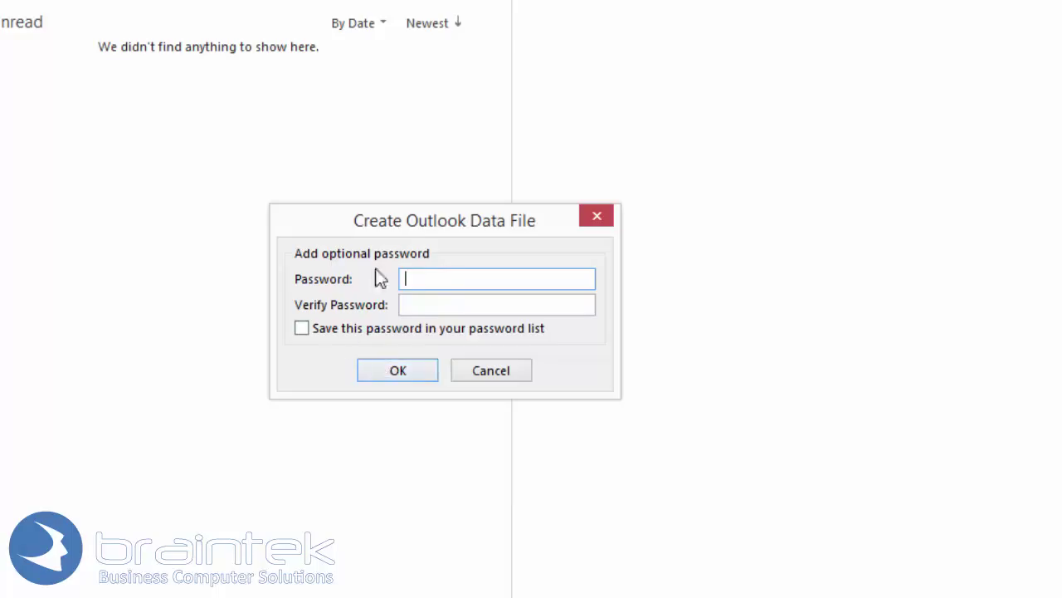
click(373, 370)
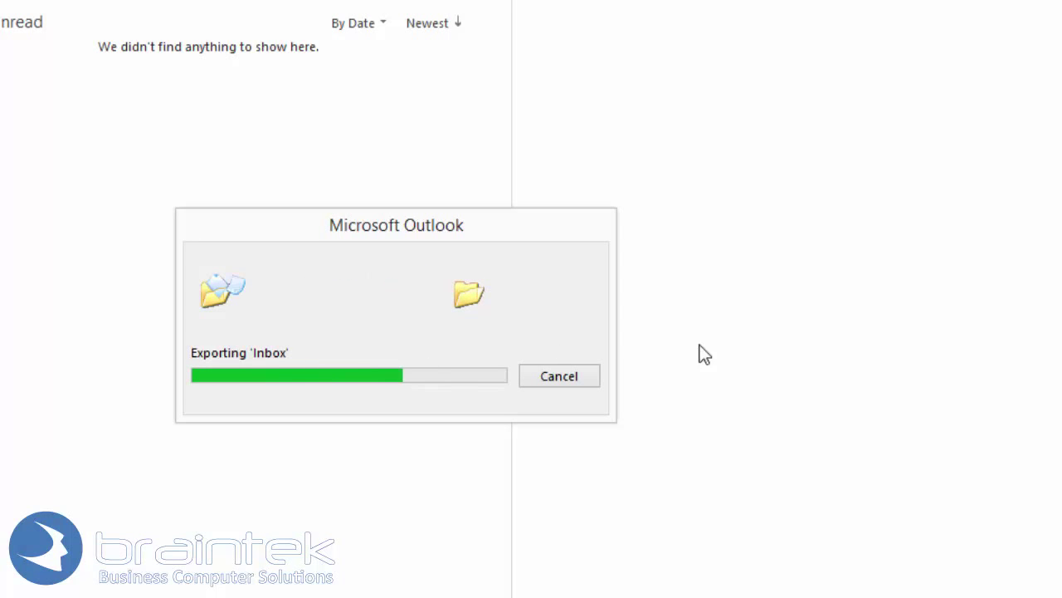
Switch to the Explorer window showing the Outlook Files folder
key(alt+Tab)
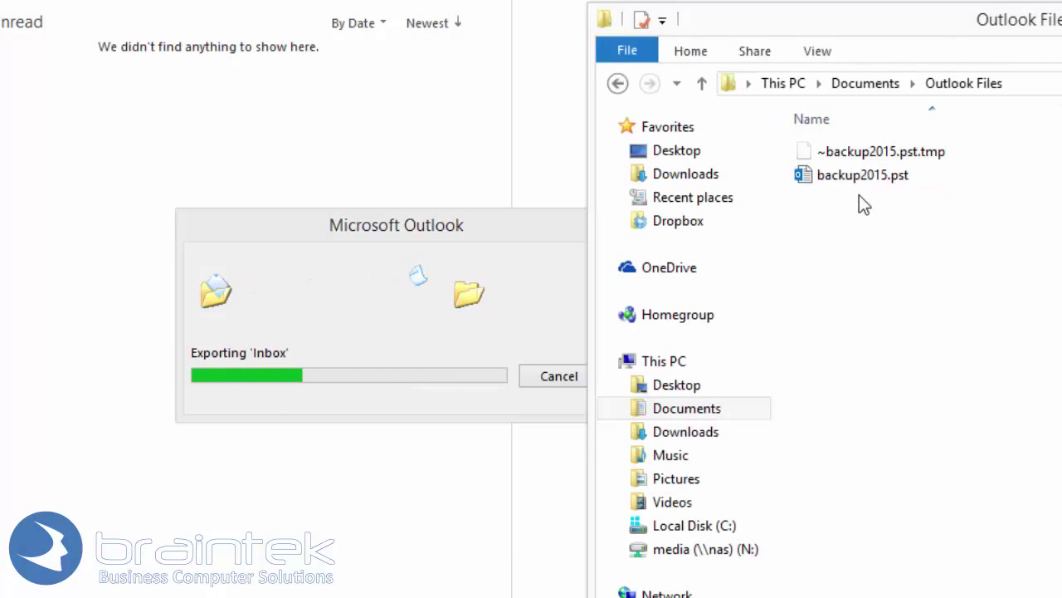
Select backup2015.pst in Outlook Files while the export runs
click(850, 180)
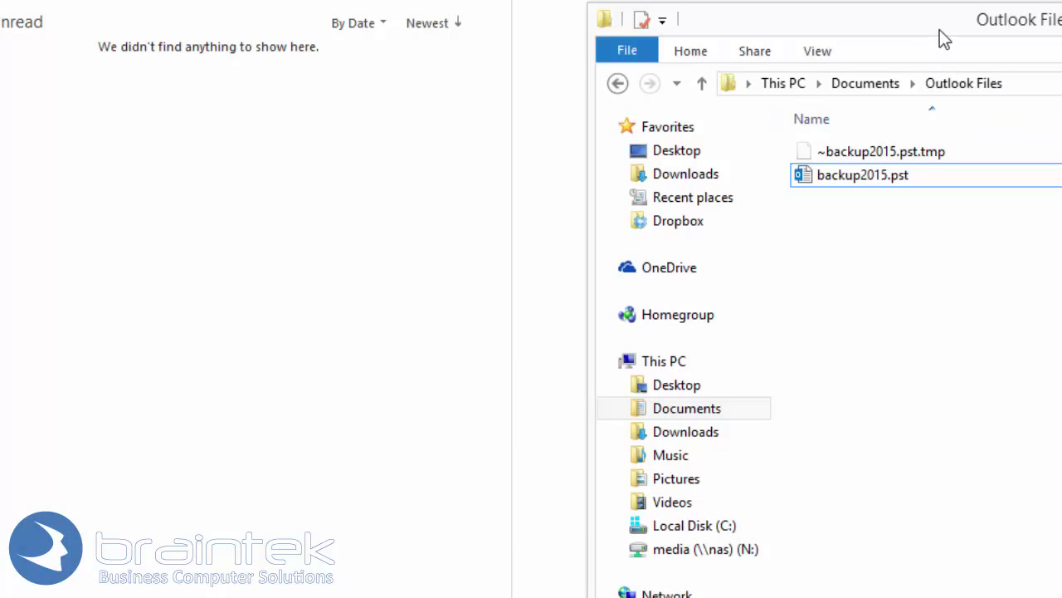
Move the Explorer window into full view to show backup2015.pst's details
drag(939, 38, 878, 35)
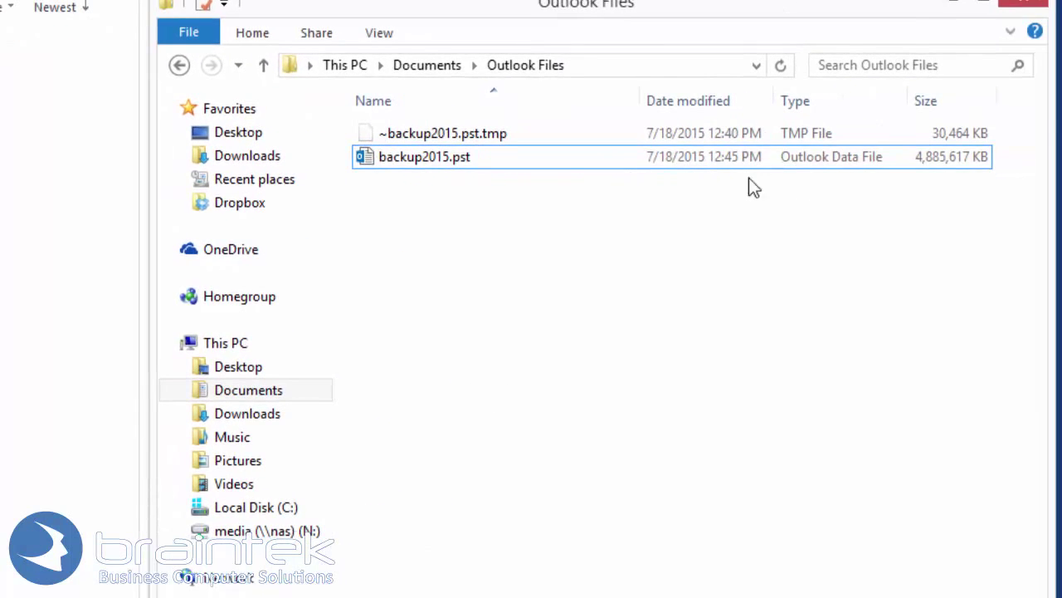